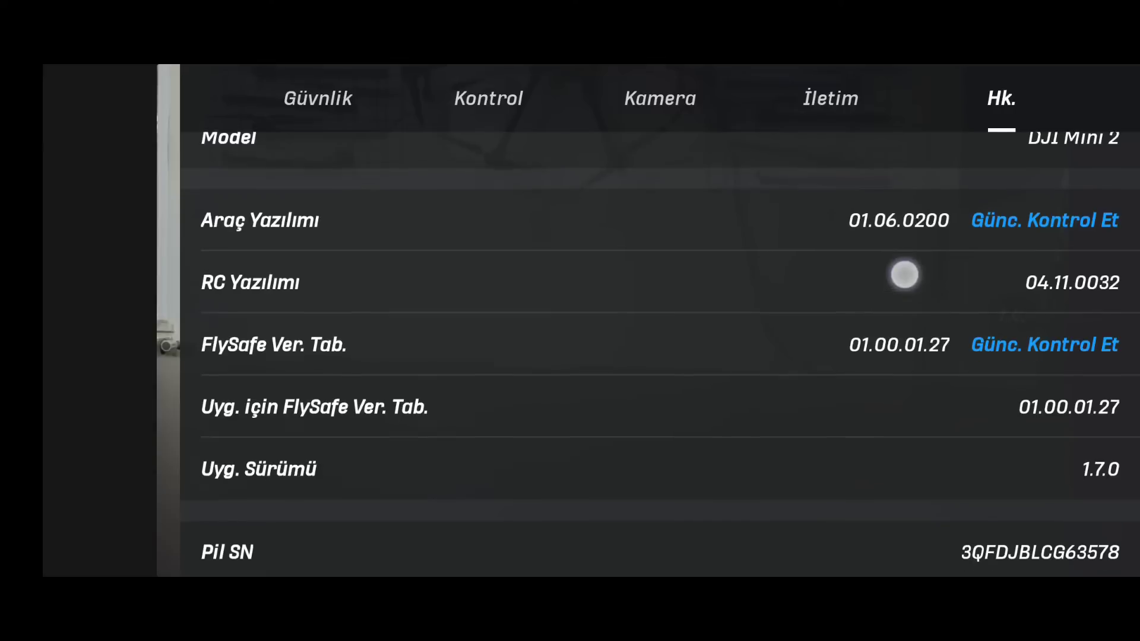
Review the aircraft and remote controller firmware versions on the drone app's About page.
{"action": "left_click_drag", "start_coordinate": [920, 273], "coordinate": [902, 344]}
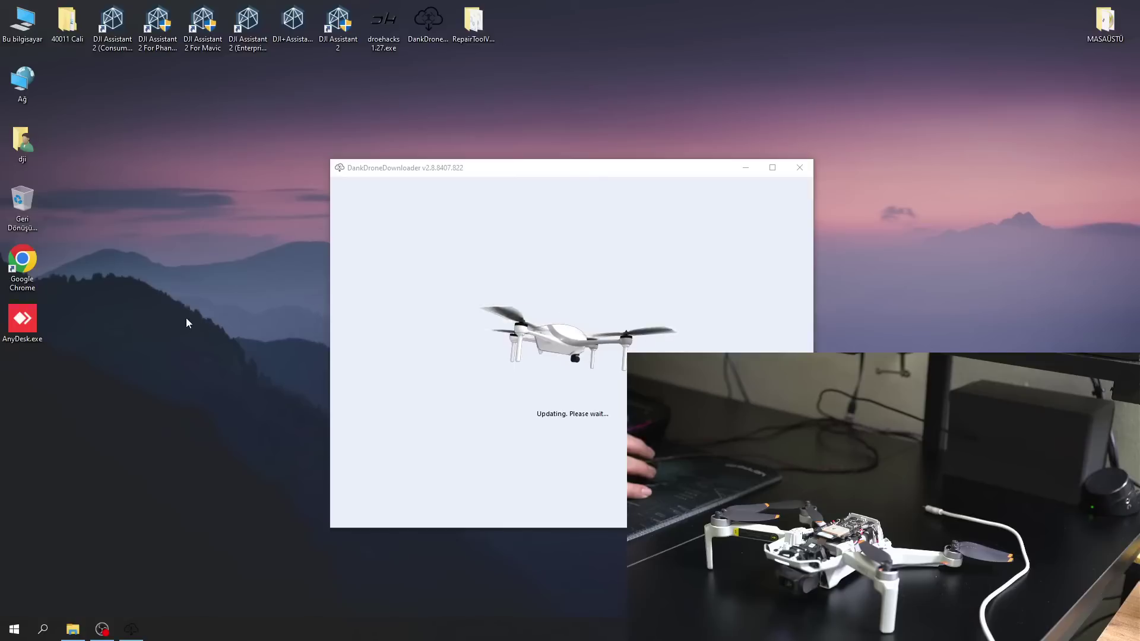
In DankDroneDownloader, enlarge the window and compare the anti-rollback values and notes of Mavic Mini 2 firmware 01.06.0200 and 20.06.0200.
{"action": "left_click_drag", "start_coordinate": [552, 169], "coordinate": [512, 151]}
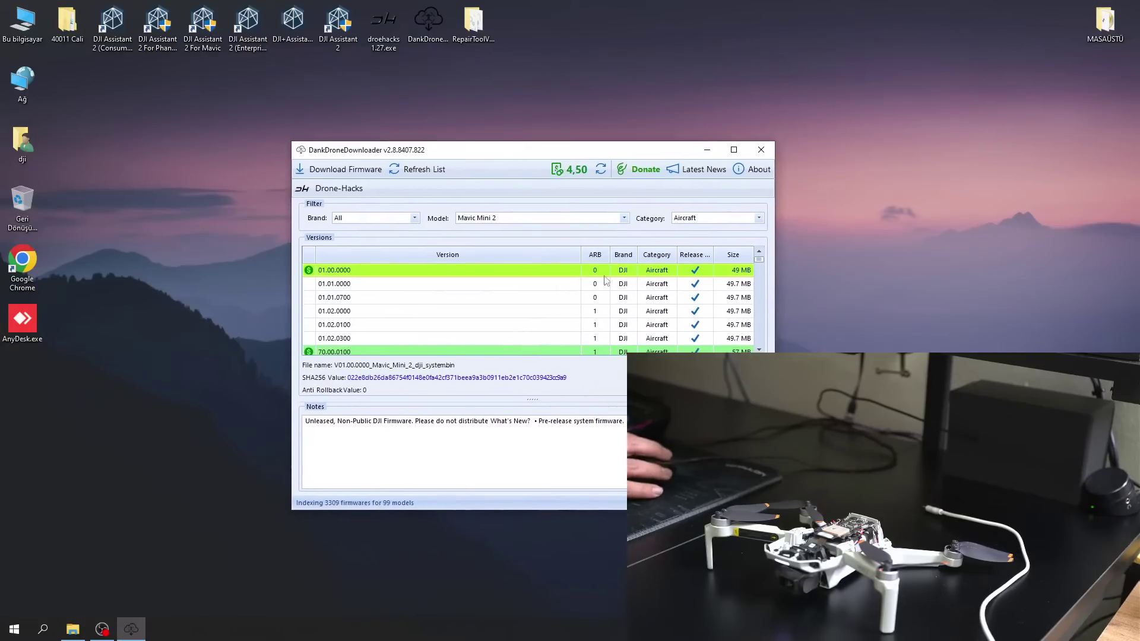
{"action": "left_click_drag", "start_coordinate": [774, 509], "coordinate": [933, 617]}
{"action": "left_click_drag", "start_coordinate": [860, 4], "coordinate": [768, 99]}
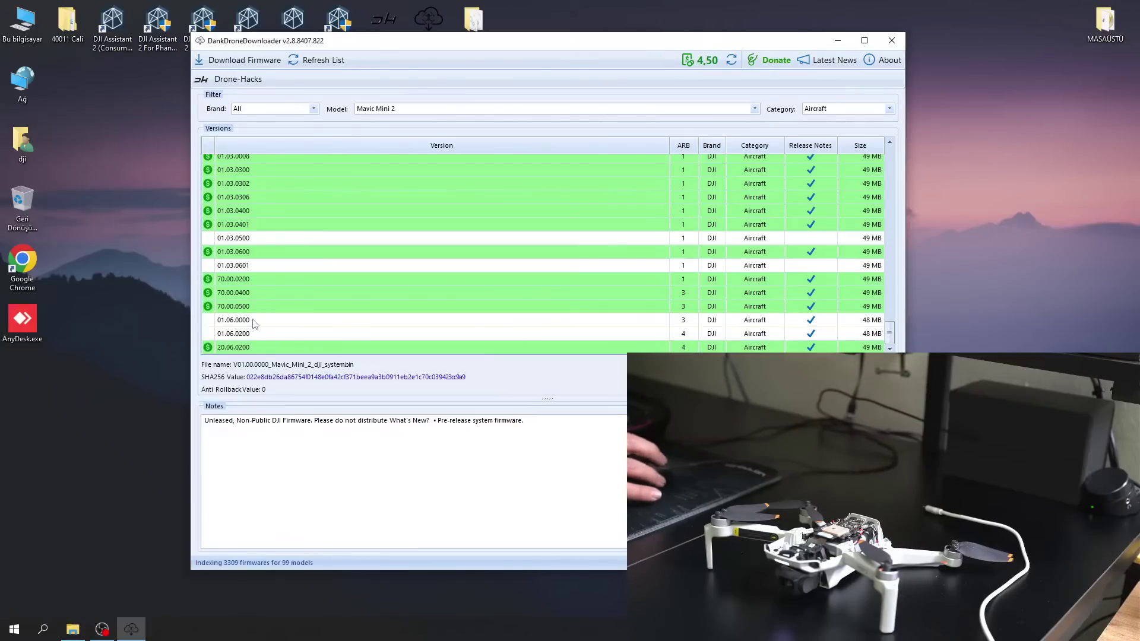
{"action": "left_click", "coordinate": [684, 334]}
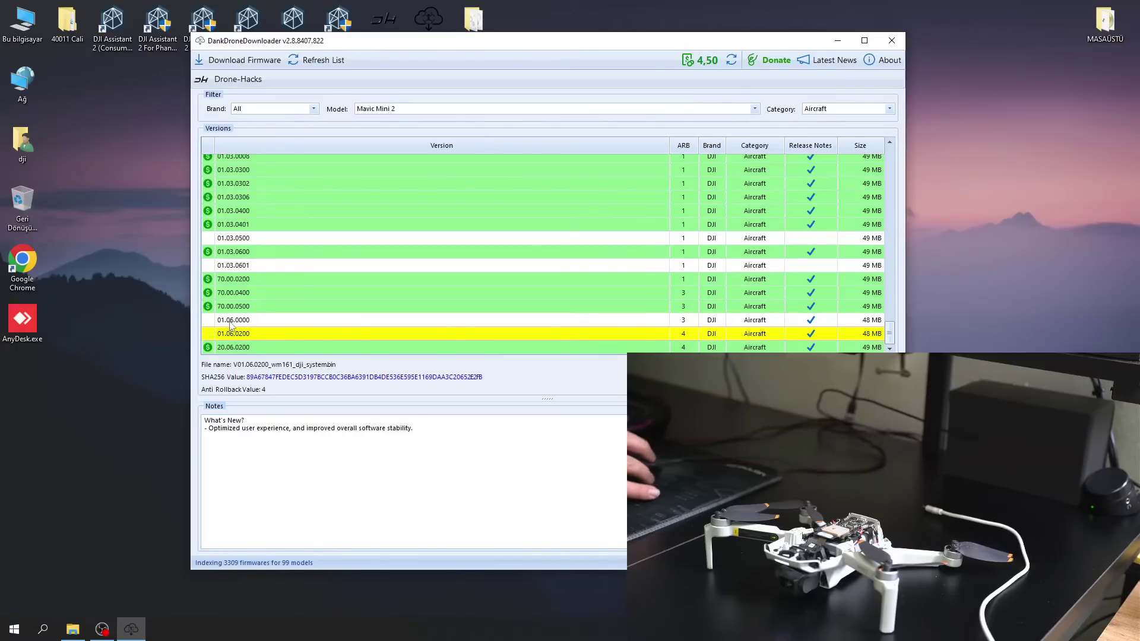
{"action": "left_click", "coordinate": [248, 347]}
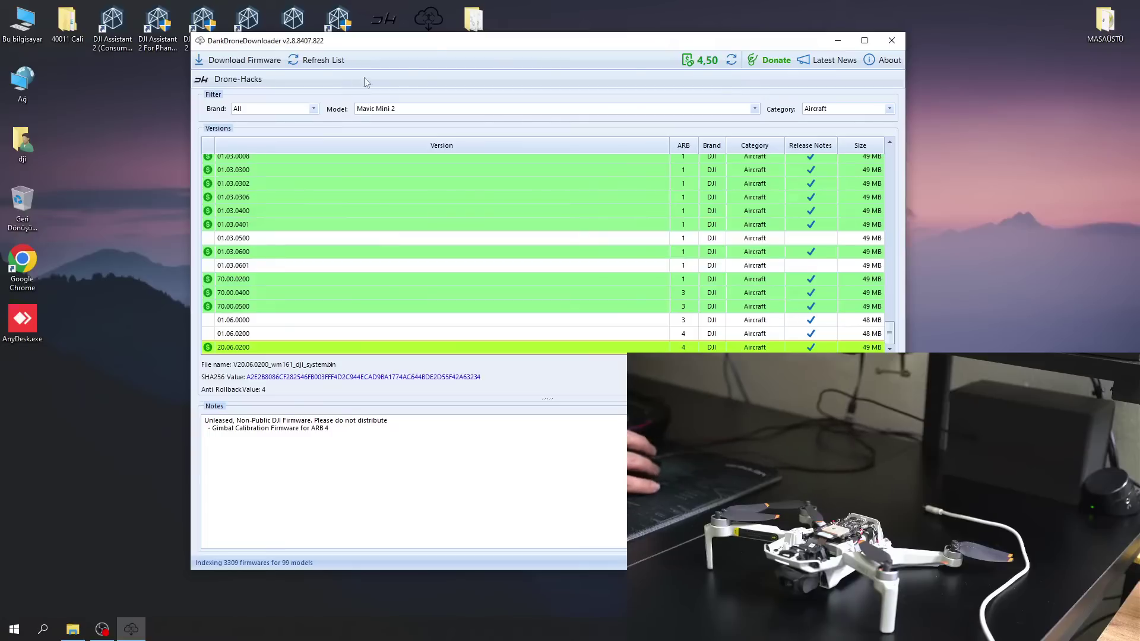
{"action": "left_click_drag", "start_coordinate": [447, 47], "coordinate": [433, 68]}
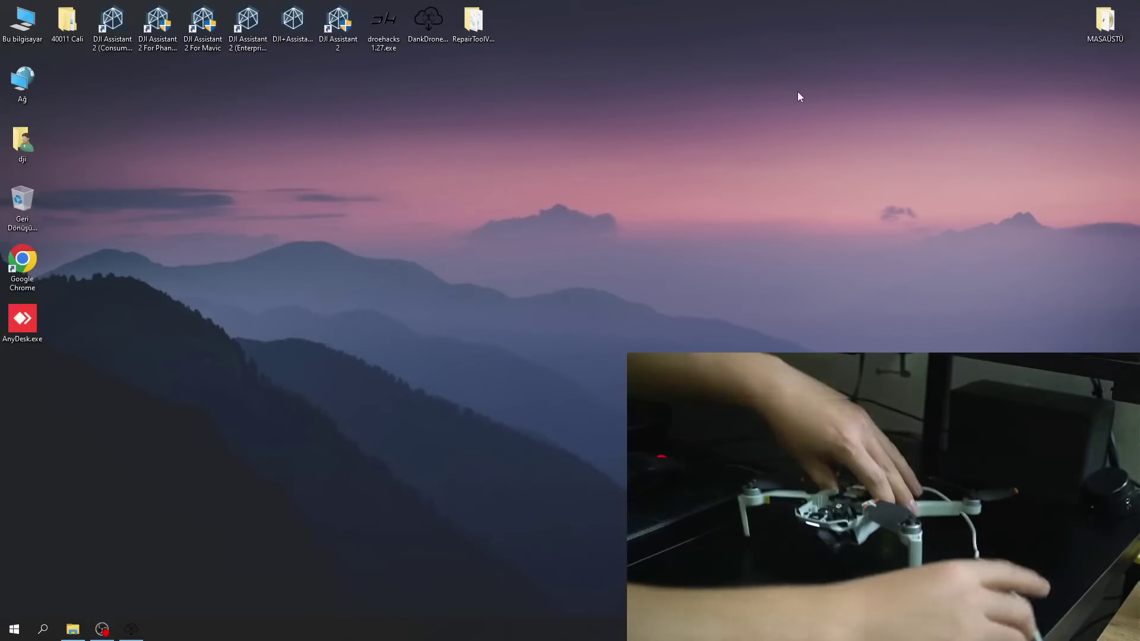
Launch Drone-Hacks 1.27, allow it to run, dismiss the software version notice and move its window toward the screen centre.
{"action": "double_click", "coordinate": [383, 23]}
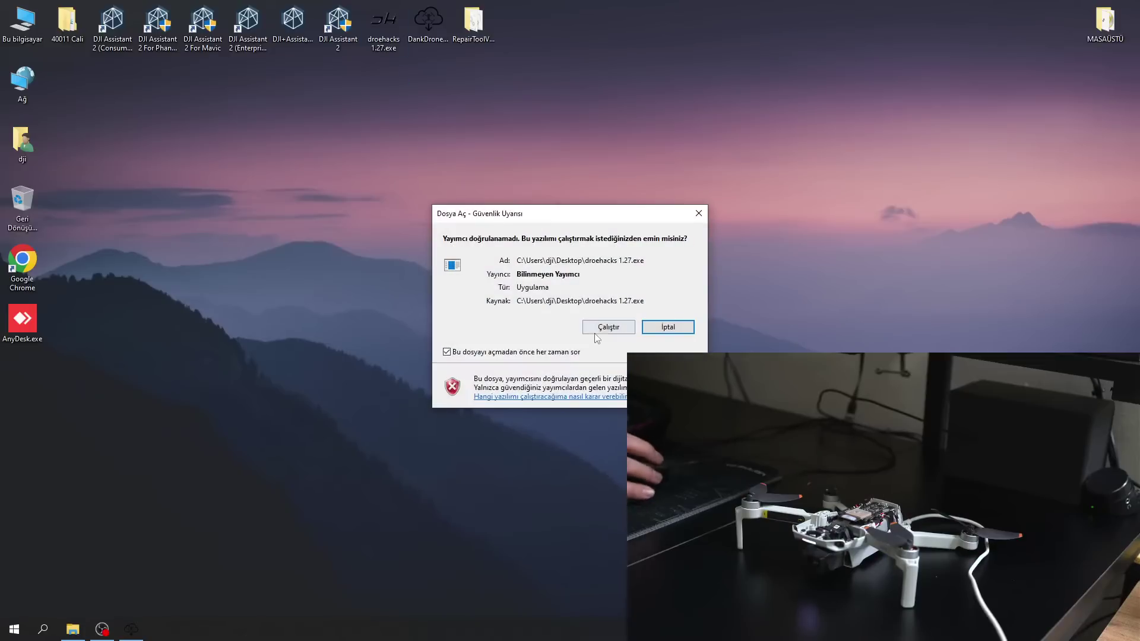
{"action": "left_click", "coordinate": [595, 331]}
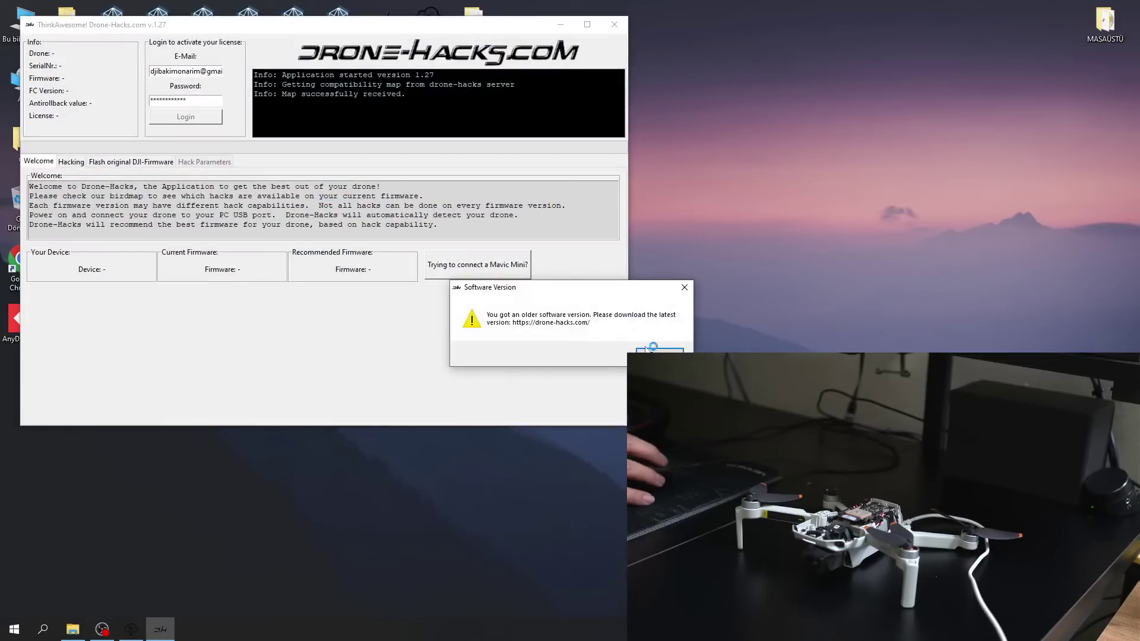
{"action": "left_click", "coordinate": [653, 350]}
{"action": "left_click_drag", "start_coordinate": [334, 29], "coordinate": [553, 166]}
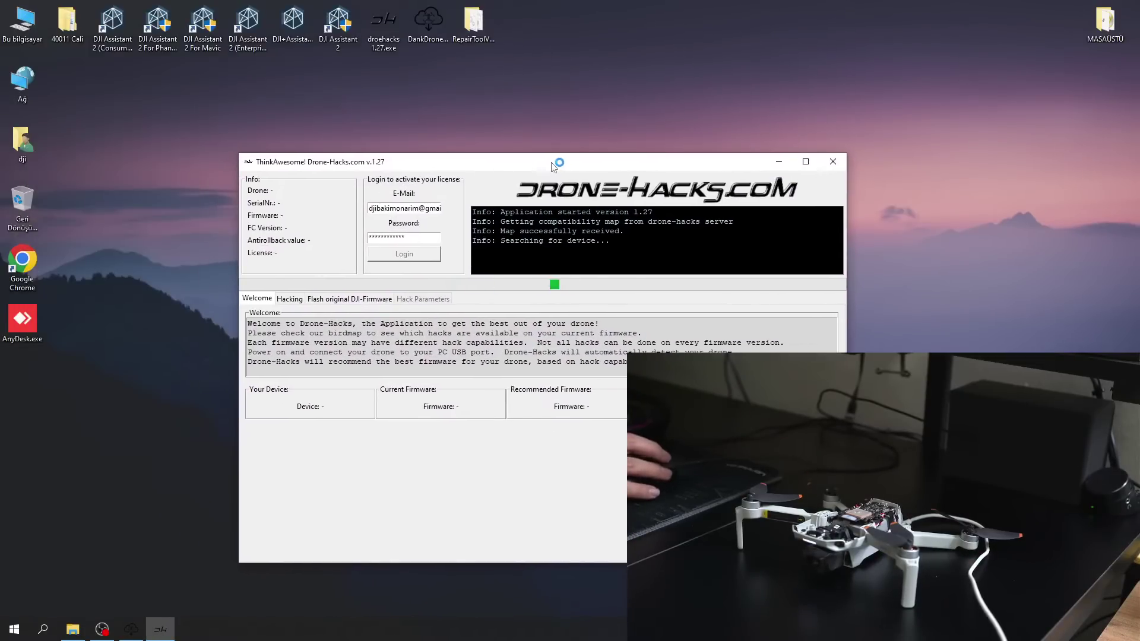
Flash the drone with V20.06.0200_wm161_dji_system.bin from the Mini2 folder inside the desktop's 40011 Cali folder.
{"action": "left_click", "coordinate": [334, 299]}
{"action": "left_click", "coordinate": [303, 498]}
{"action": "left_click", "coordinate": [279, 263]}
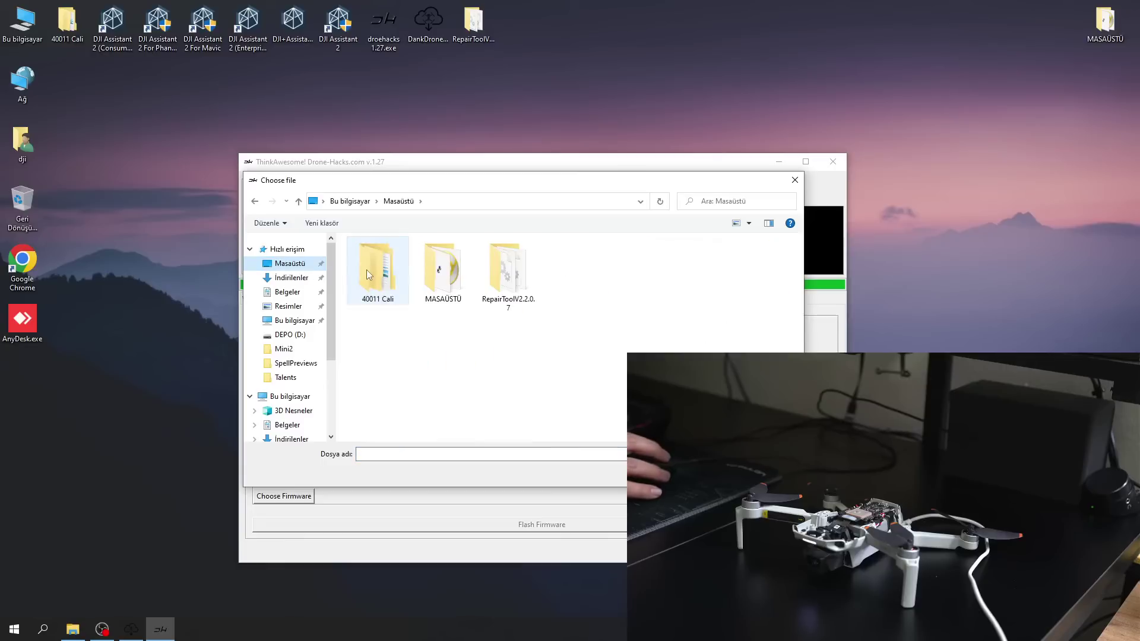
{"action": "double_click", "coordinate": [369, 274]}
{"action": "left_click", "coordinate": [377, 334]}
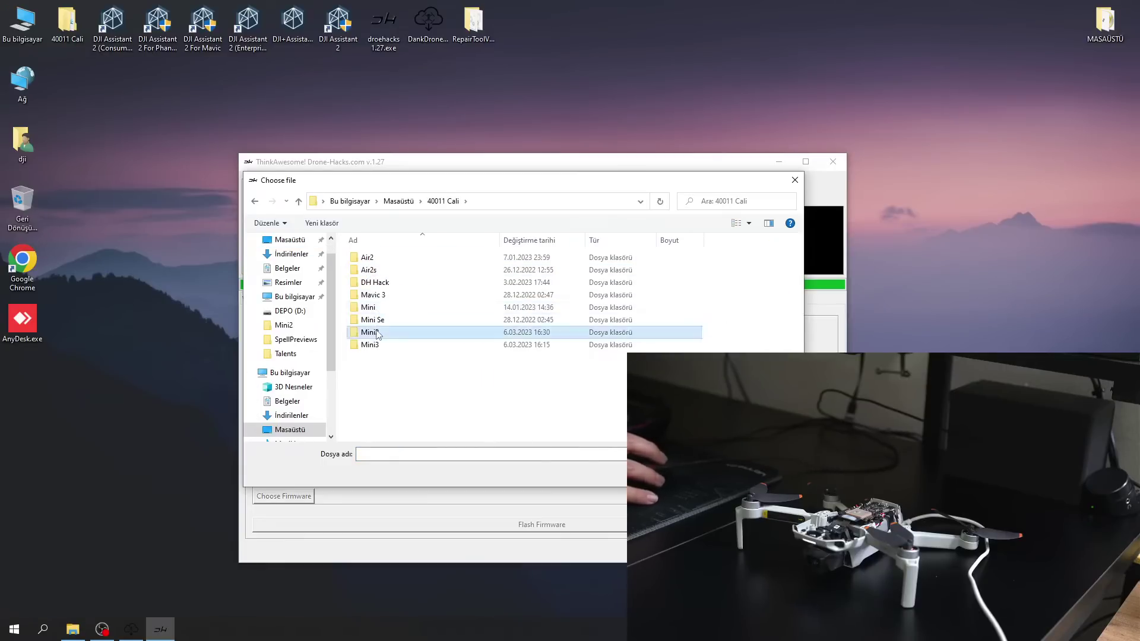
{"action": "double_click", "coordinate": [377, 334]}
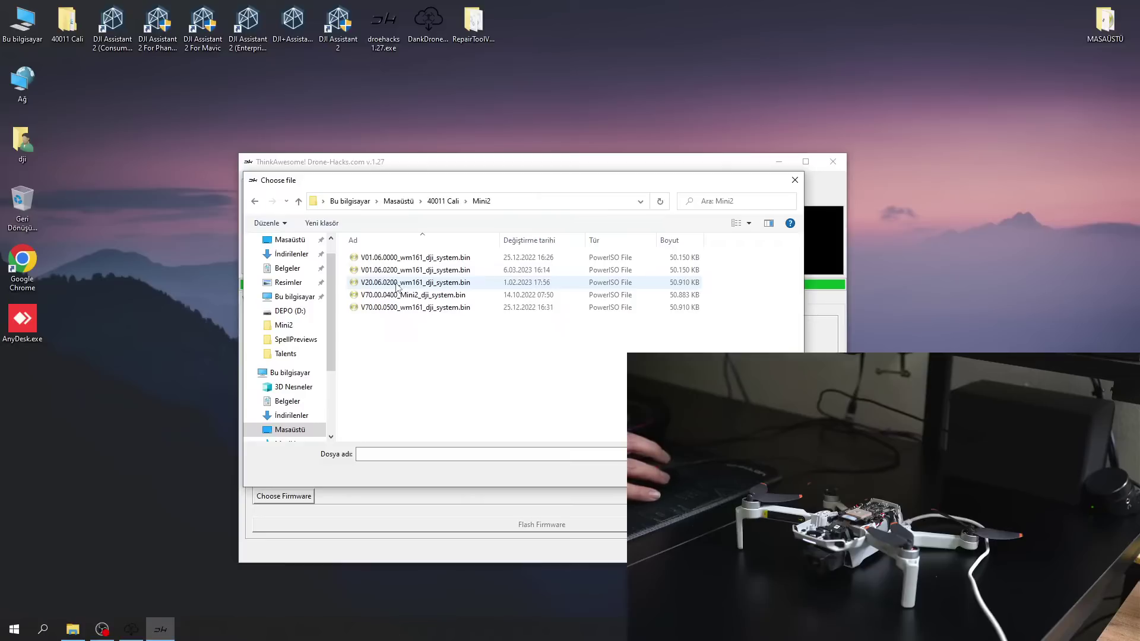
{"action": "left_click", "coordinate": [397, 284]}
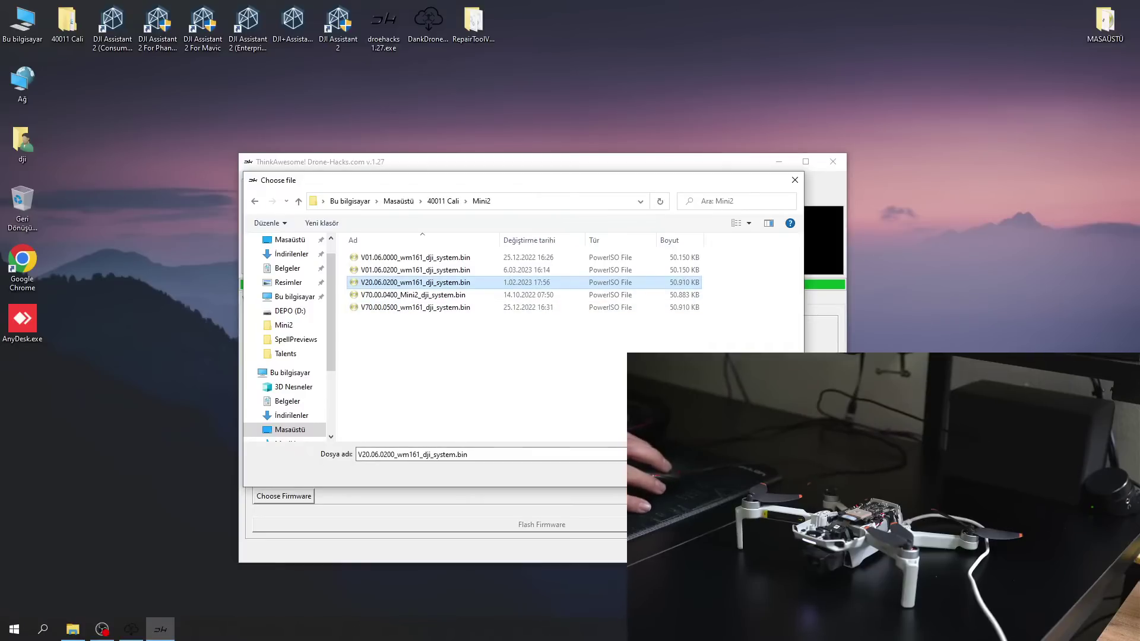
{"action": "left_click", "coordinate": [712, 473]}
{"action": "left_click", "coordinate": [528, 526]}
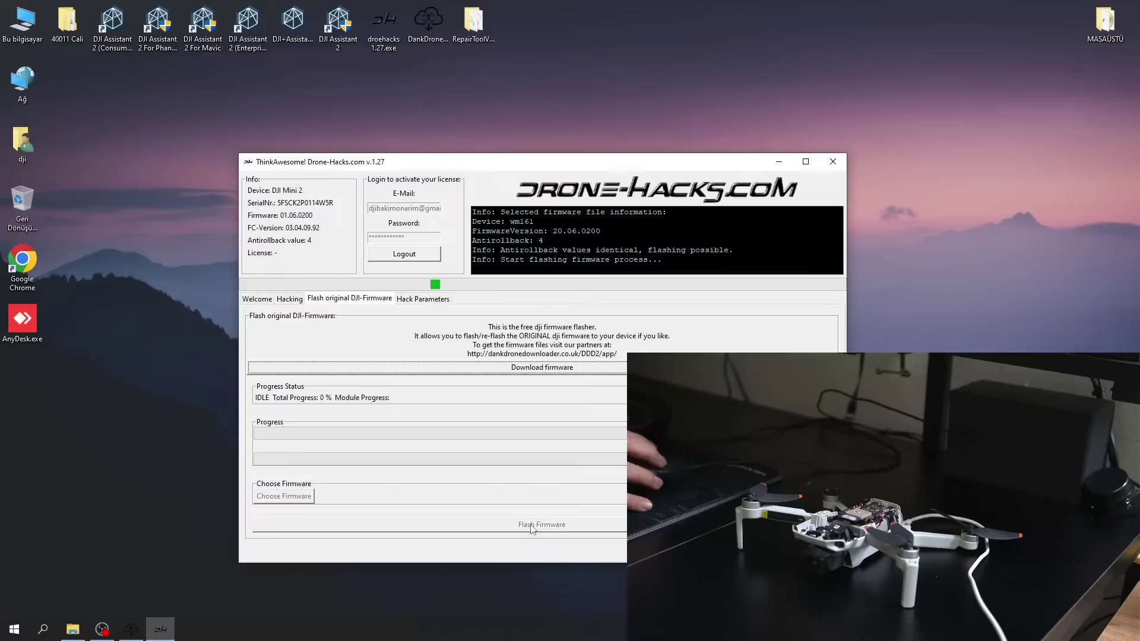
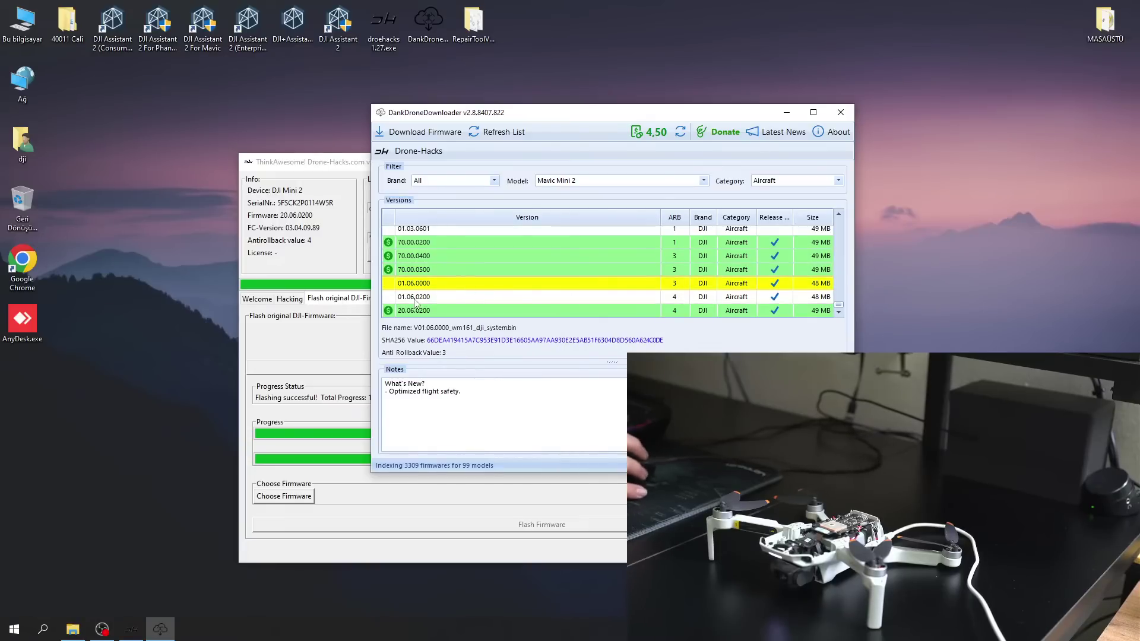
Check the details of Mavic Mini 2 firmware 01.06.0200 in the DankDroneDownloader list, and close the downloader.
{"action": "left_click", "coordinate": [469, 297]}
{"action": "left_click", "coordinate": [840, 112]}
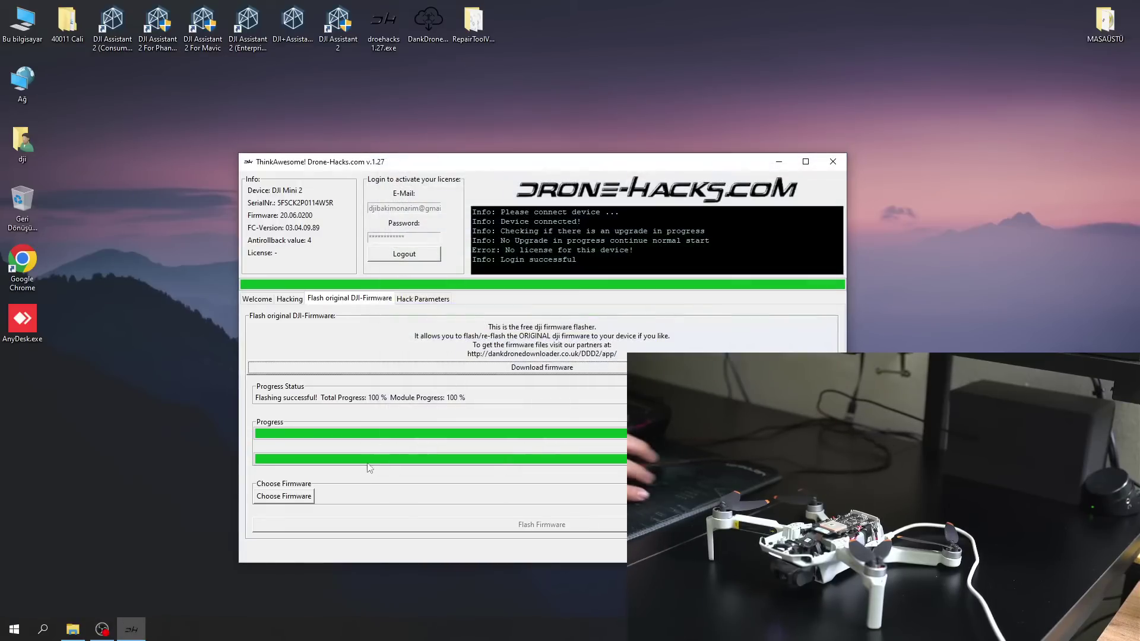
Flash the drone with V01.06.0200_wm161_dji_system.bin from the Mini2 folder inside the desktop's 40011 Cali folder.
{"action": "left_click", "coordinate": [291, 496]}
{"action": "left_click", "coordinate": [318, 265]}
{"action": "double_click", "coordinate": [382, 272]}
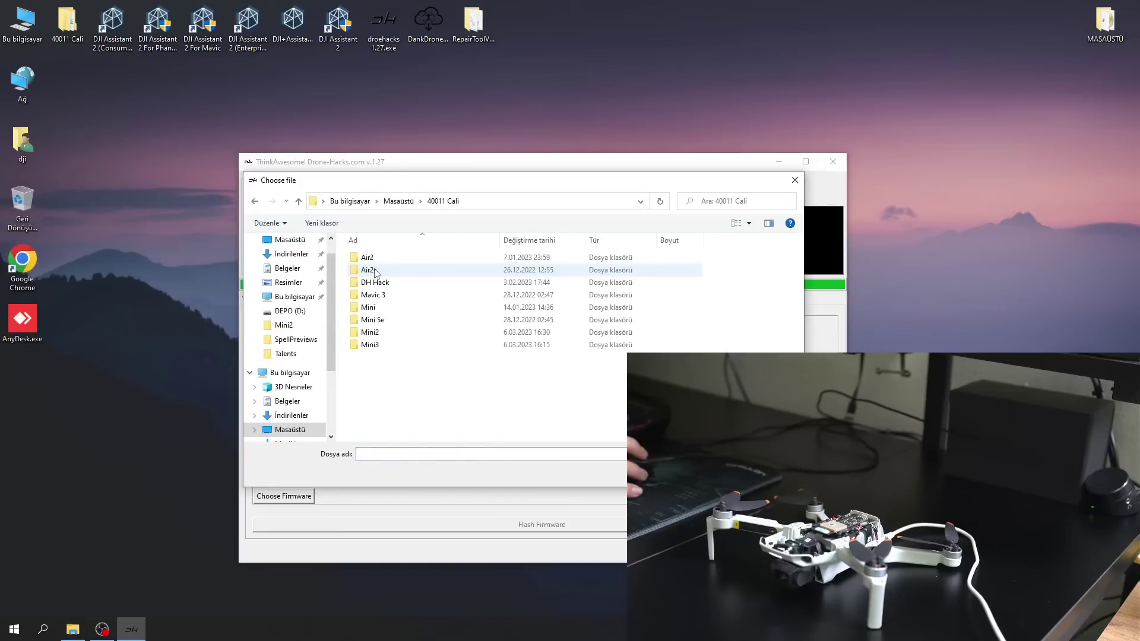
{"action": "left_click", "coordinate": [371, 333]}
{"action": "double_click", "coordinate": [371, 333]}
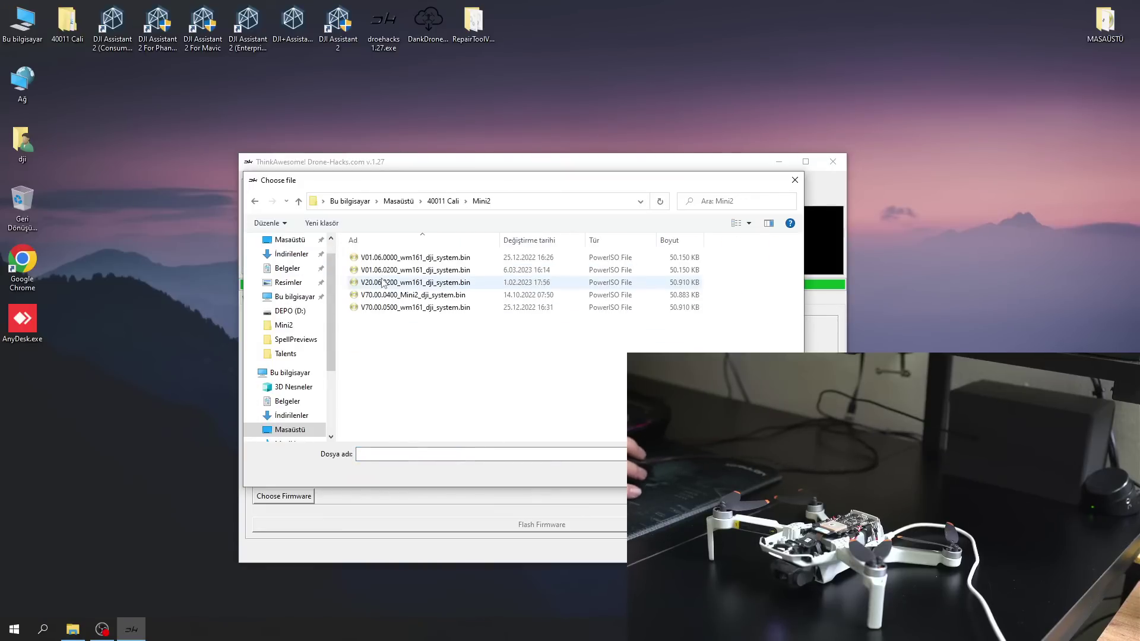
{"action": "left_click", "coordinate": [385, 271]}
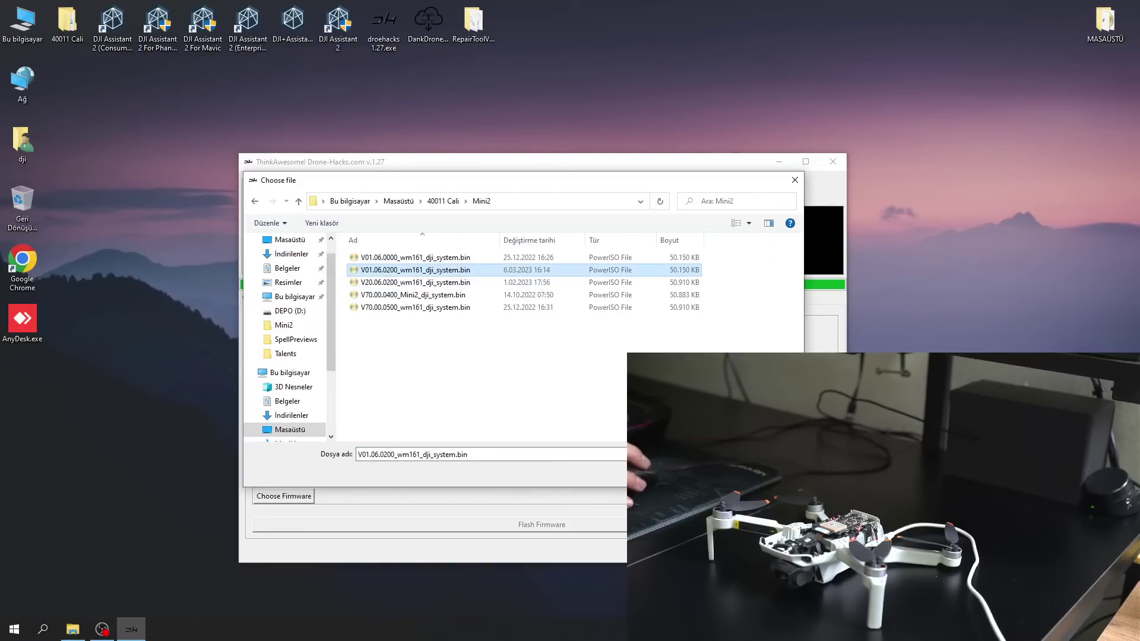
{"action": "double_click", "coordinate": [380, 274]}
{"action": "left_click", "coordinate": [569, 531]}
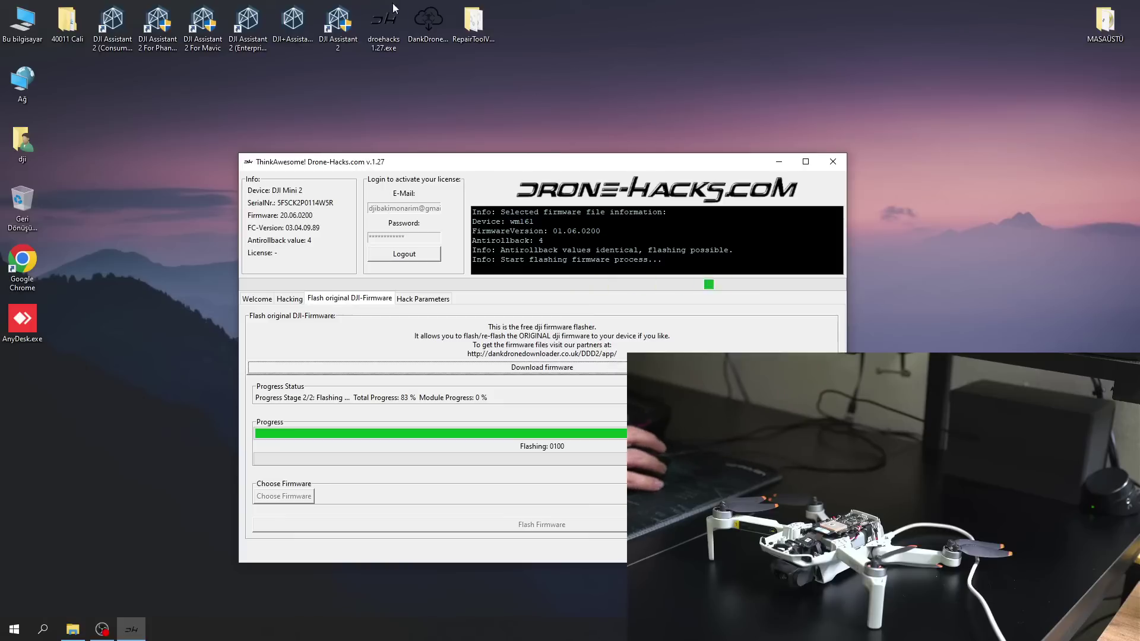
Open DankDroneDownloader and list the aircraft firmware versions for the Mavic Mini 3 model.
{"action": "left_click", "coordinate": [429, 25]}
{"action": "double_click", "coordinate": [428, 25]}
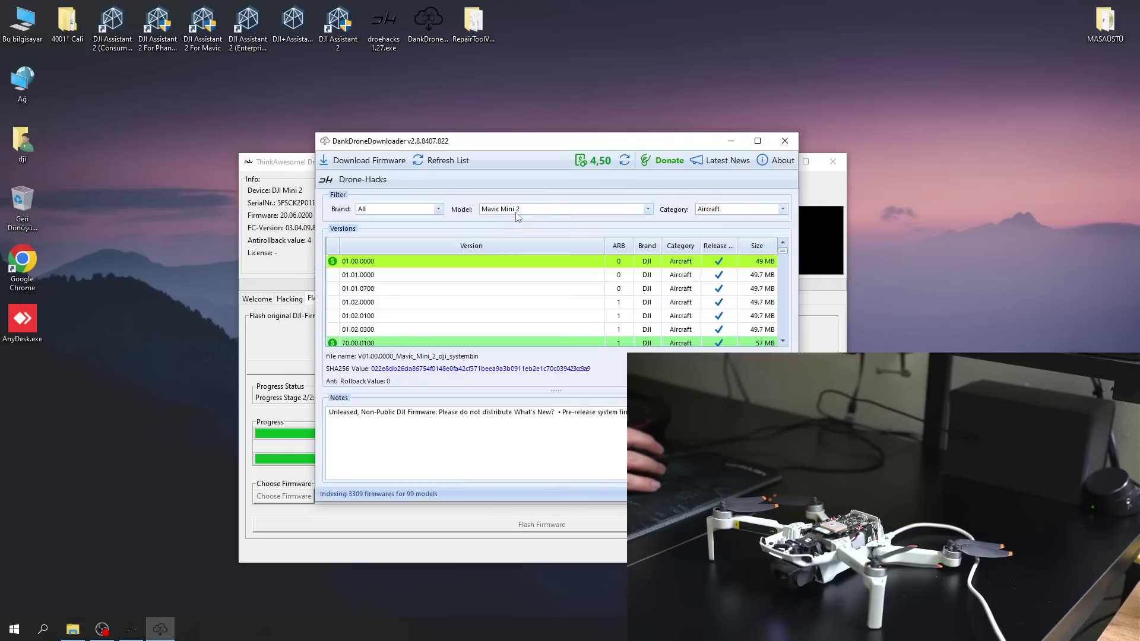
{"action": "left_click", "coordinate": [516, 212]}
{"action": "left_click", "coordinate": [515, 233]}
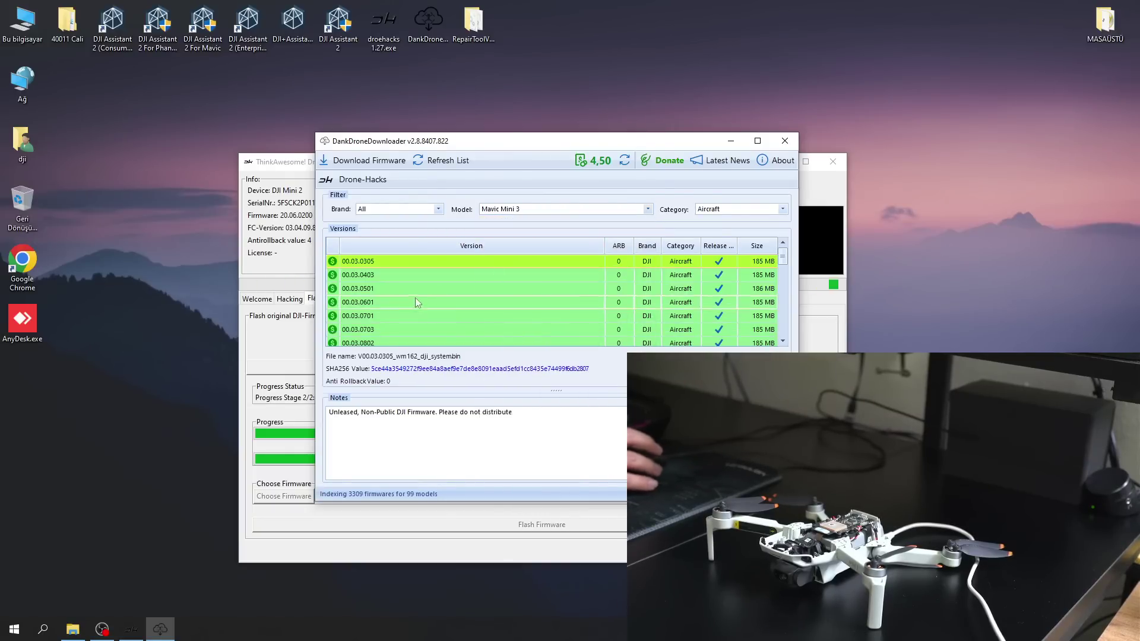
Compare the anti-rollback values and notes of Mavic Mini 3 firmware 70.00.0110, 01.00.0450 and 70.00.0102, and close the downloader.
{"action": "scroll", "coordinate": [416, 305], "scroll_direction": "down", "scroll_amount": 3}
{"action": "left_click", "coordinate": [364, 341]}
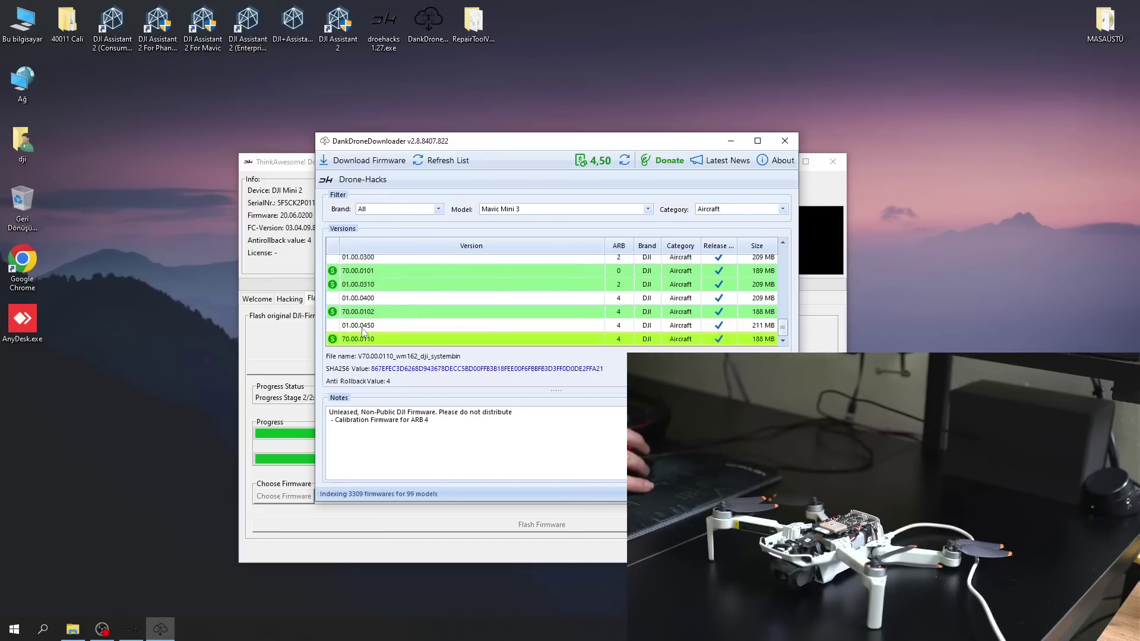
{"action": "left_click", "coordinate": [364, 328]}
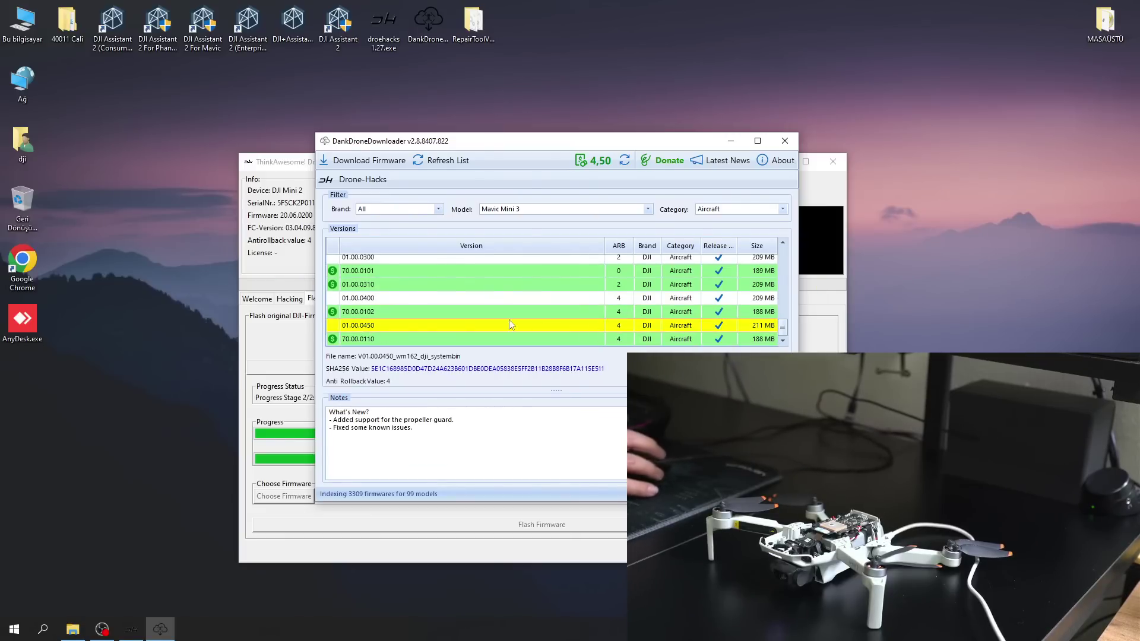
{"action": "left_click", "coordinate": [407, 313]}
{"action": "left_click", "coordinate": [404, 329]}
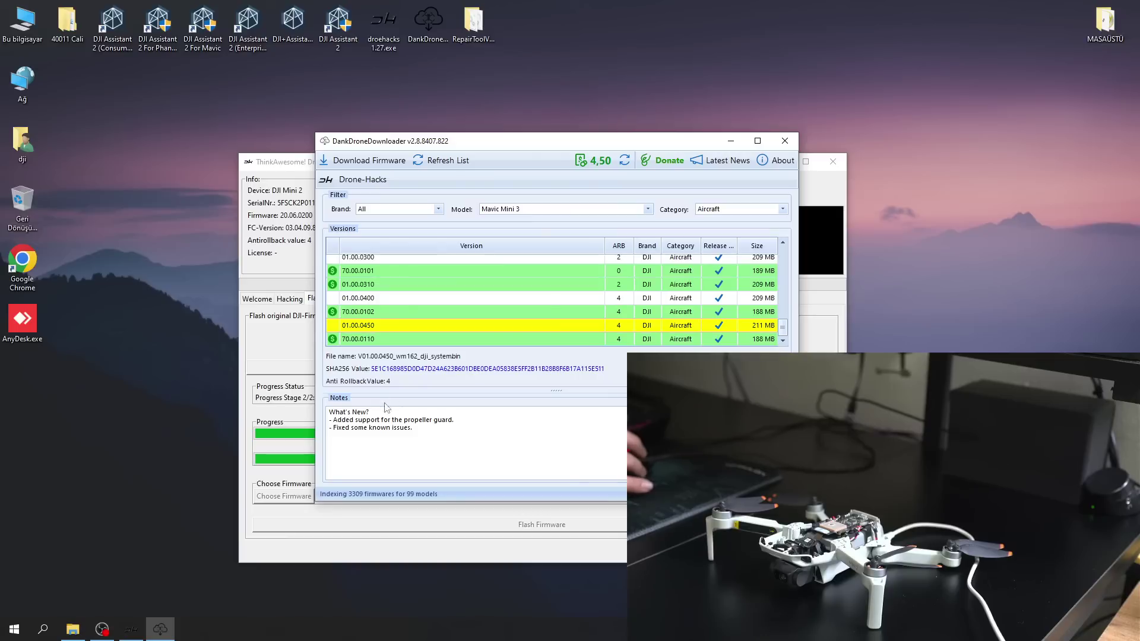
{"action": "left_click", "coordinate": [367, 312]}
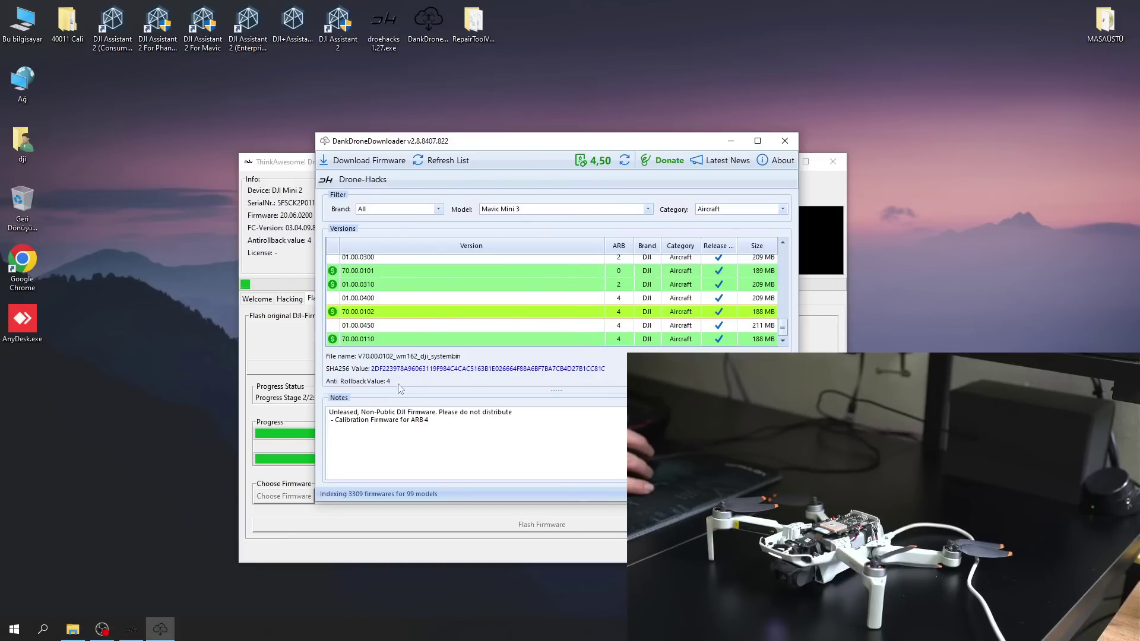
{"action": "left_click_drag", "start_coordinate": [431, 421], "coordinate": [365, 421]}
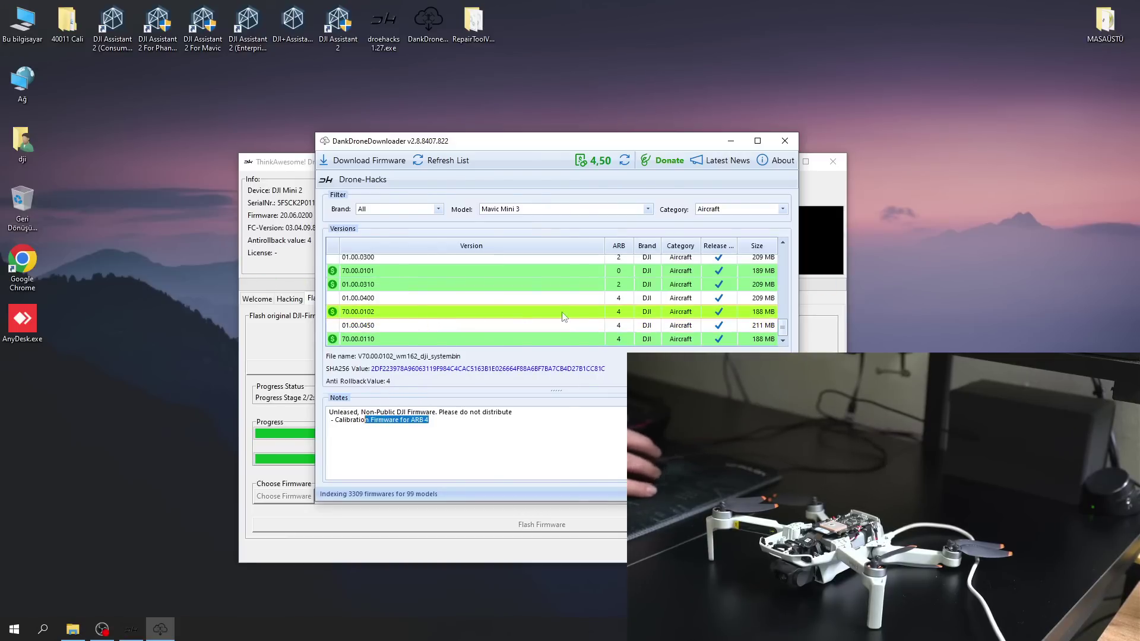
{"action": "key", "text": "alt+F4"}
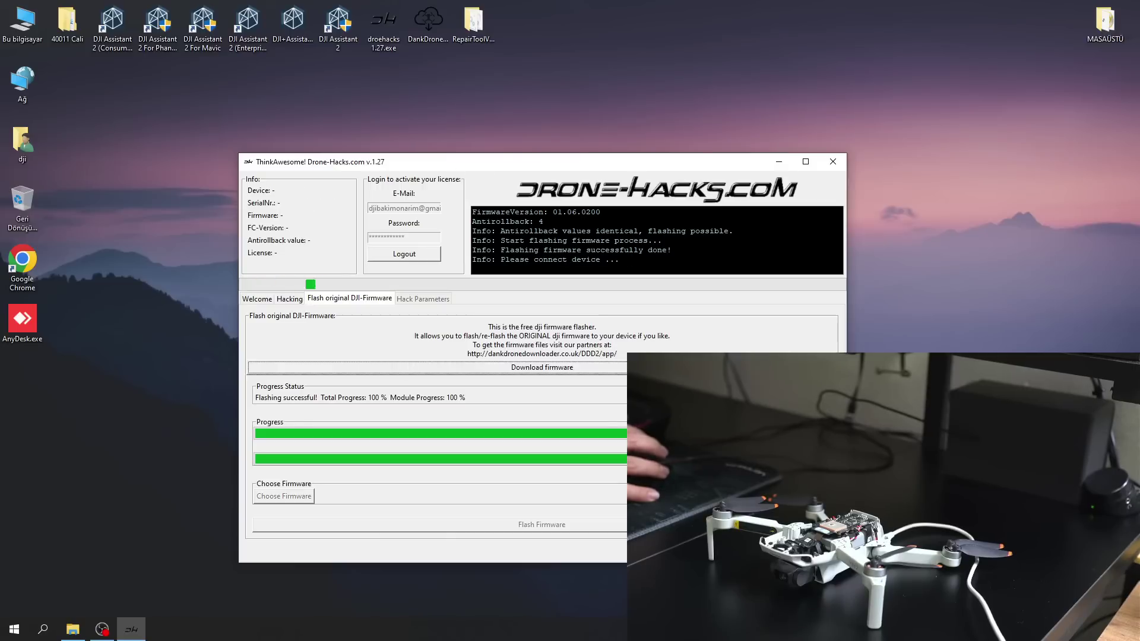